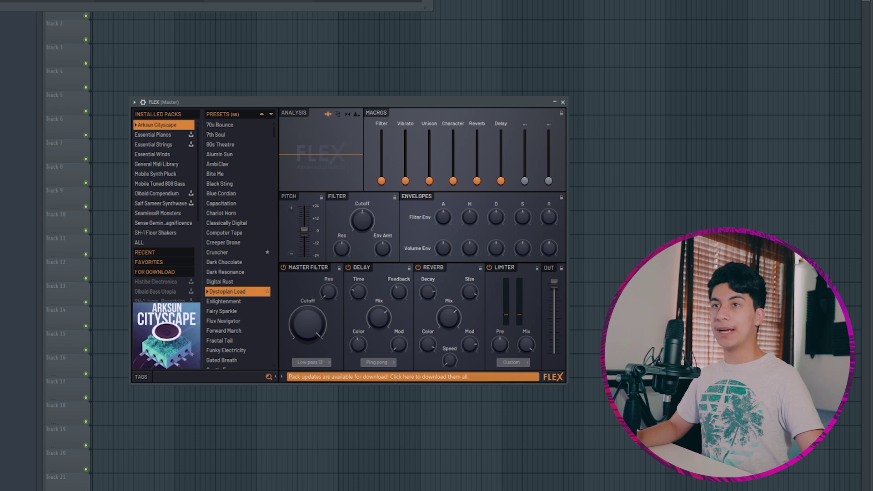
# Move the FLEX window aside and select the melody's last two notes, A#5 and D#6, in the piano roll
pyautogui.moveTo(300, 106); pyautogui.dragTo(187, 53)
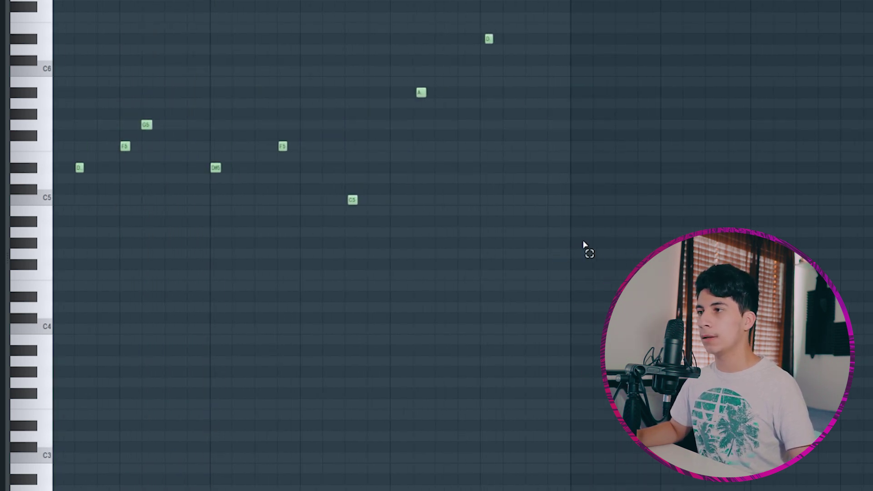
pyautogui.moveTo(565, 216); pyautogui.dragTo(423, 2)
pyautogui.scroll(4, 413, 126)
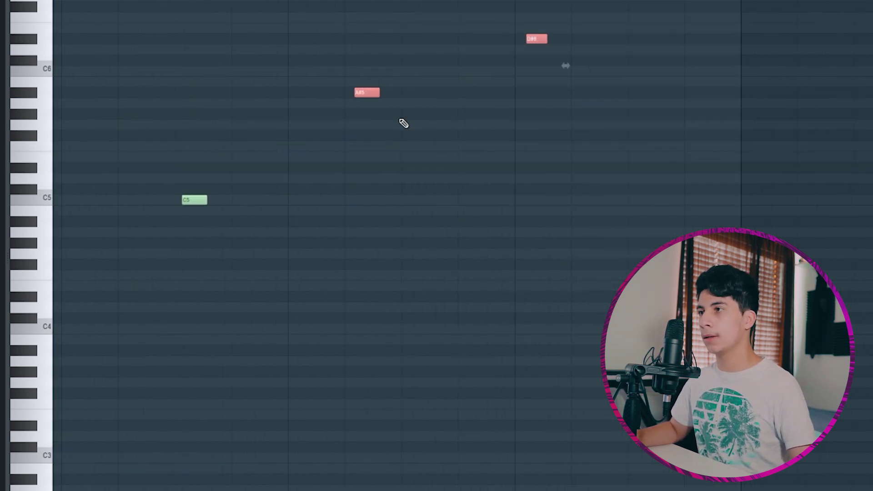
pyautogui.scroll(-8, 526, 196)
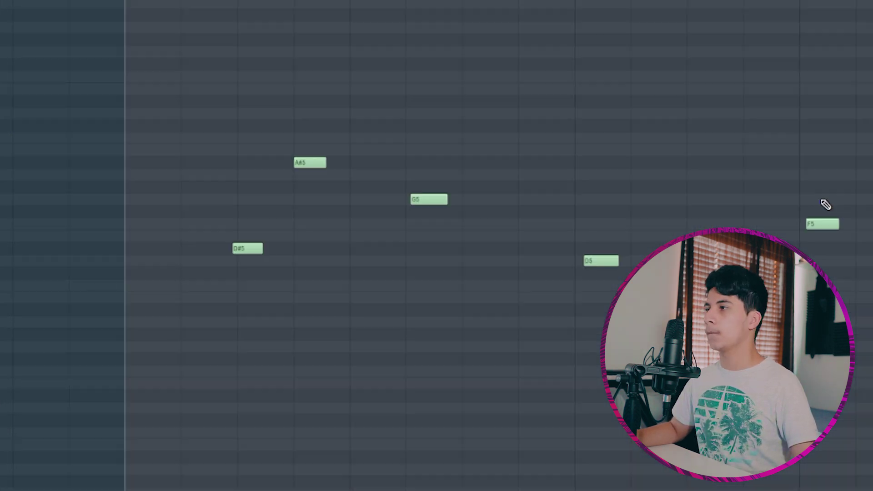
pyautogui.scroll(-4, 824, 204)
pyautogui.scroll(3, 593, 220)
pyautogui.scroll(-6, 591, 223)
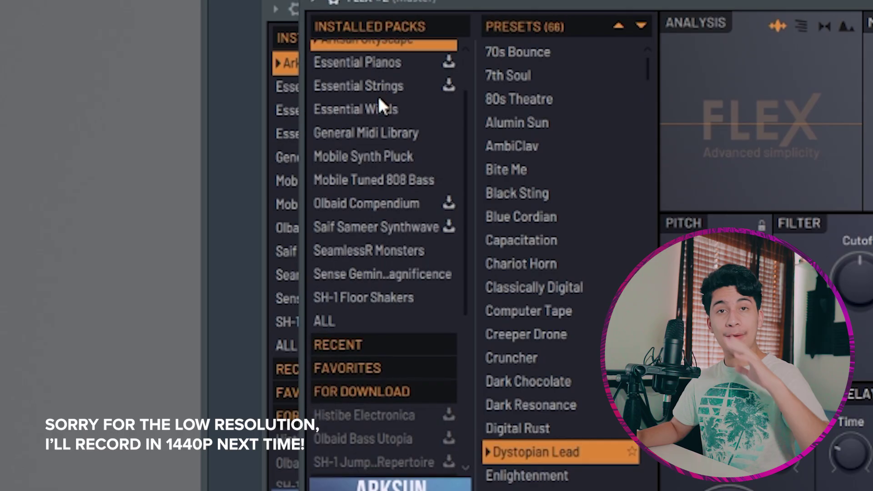
# Load the Yamaha C7 preset from the Essential Pianos pack in FLEX #2
pyautogui.scroll(-5, 377, 166)
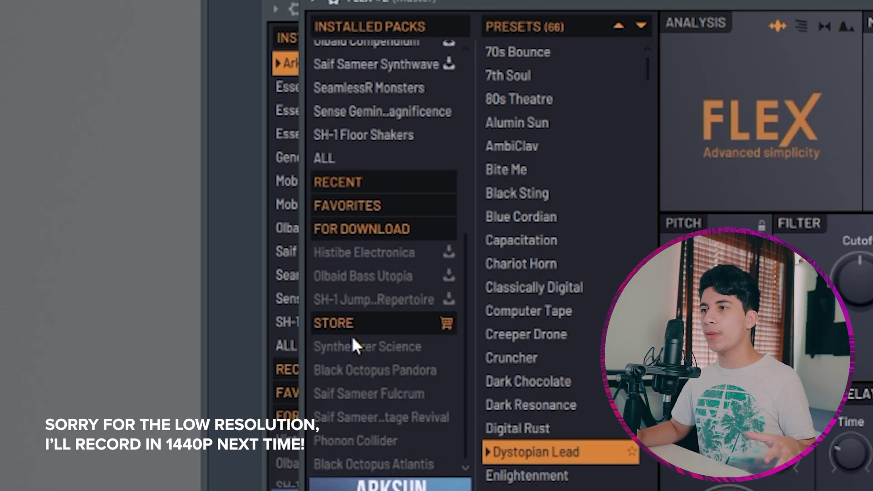
pyautogui.scroll(4, 354, 364)
pyautogui.click(358, 76)
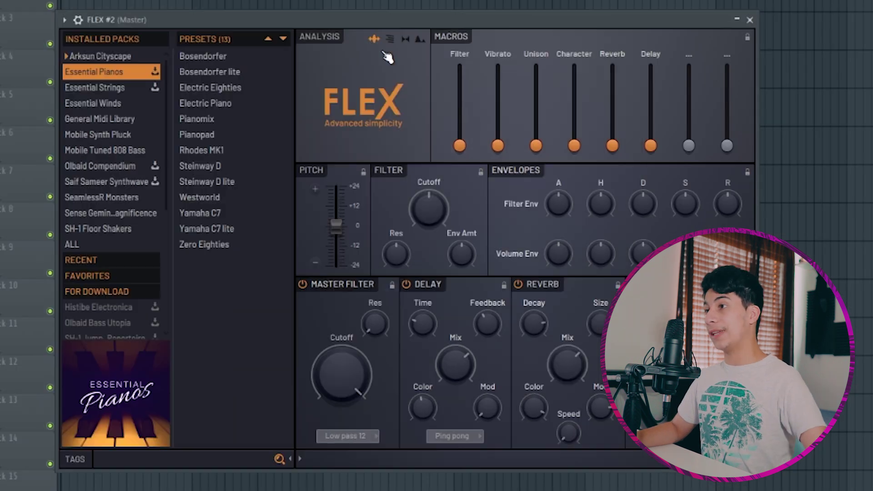
pyautogui.click(225, 217)
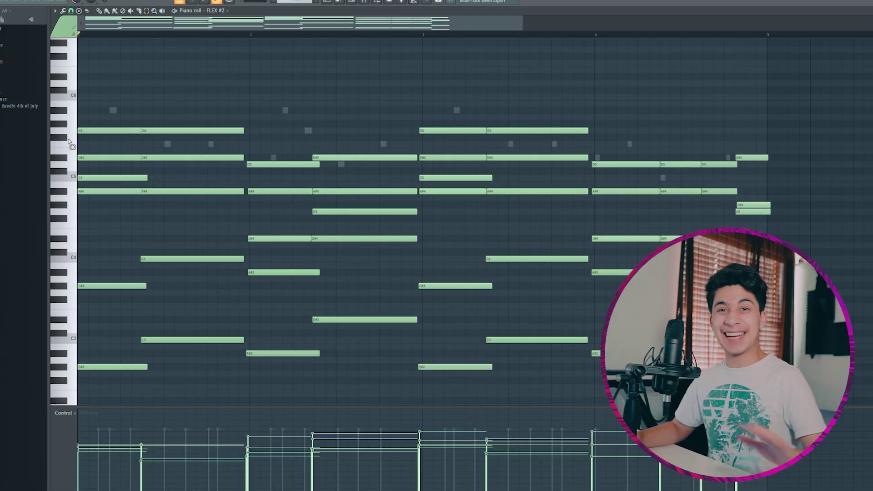
# Browse the Arksun Cityscape presets in the FLEX lead instrument and choose Mr Blubber
pyautogui.scroll(-3, 69, 142)
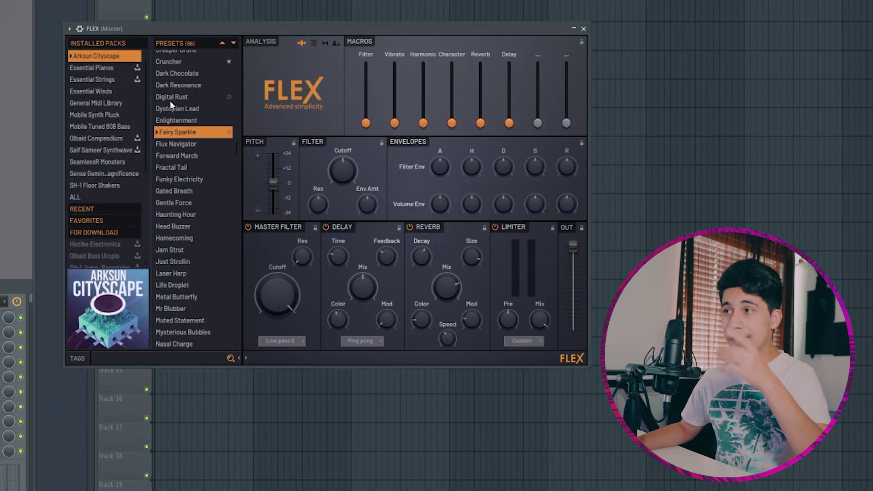
pyautogui.scroll(-5, 168, 129)
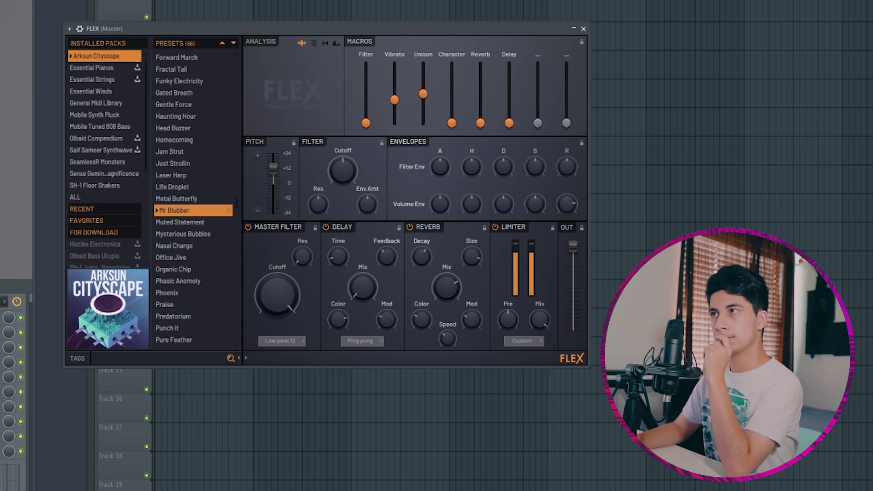
pyautogui.click(70, 28)
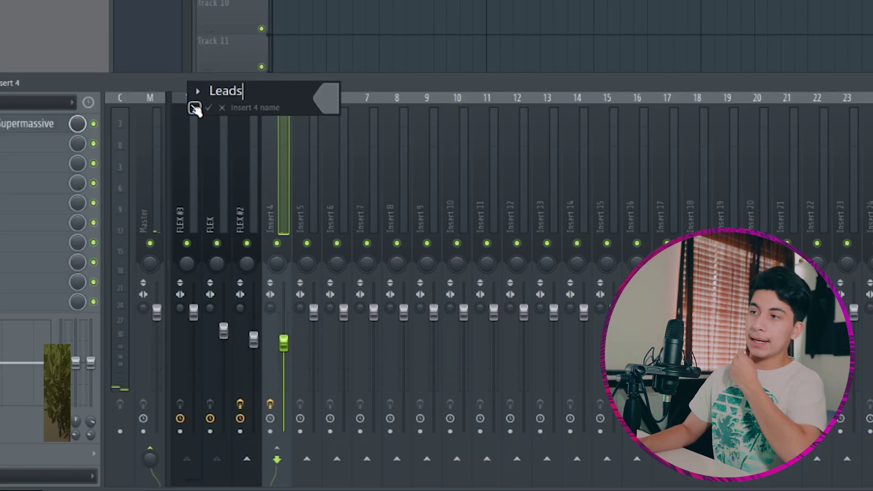
# Give the Leads mixer track a saw-wave icon and a green colour, and move it to the first insert position
pyautogui.click(194, 107)
pyautogui.click(201, 91)
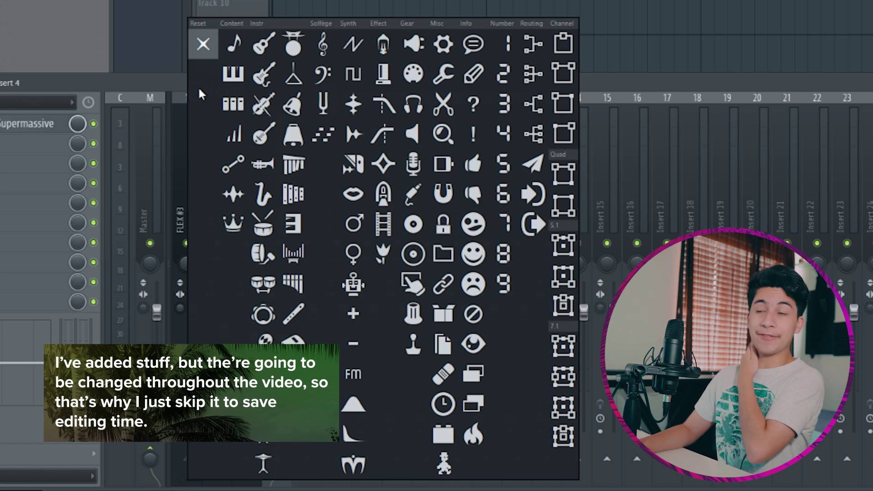
pyautogui.click(354, 44)
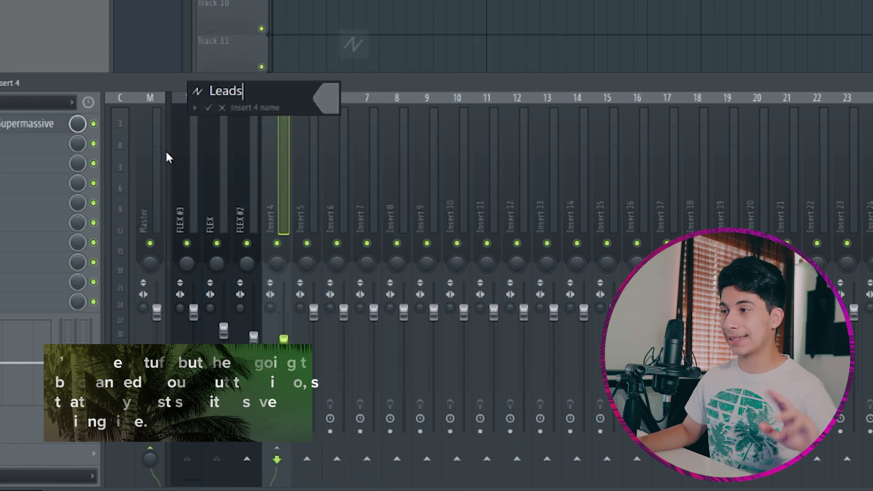
pyautogui.click(319, 104)
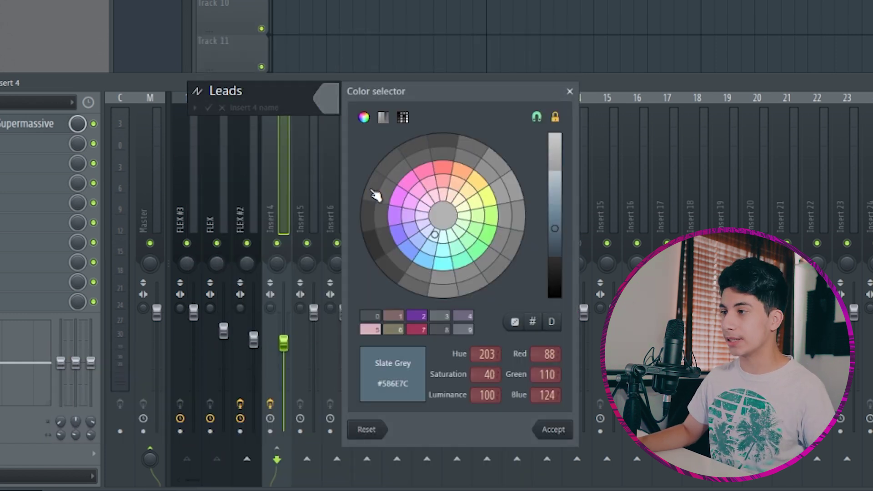
pyautogui.click(460, 254)
pyautogui.press('Return')
pyautogui.moveTo(293, 191); pyautogui.dragTo(189, 178)
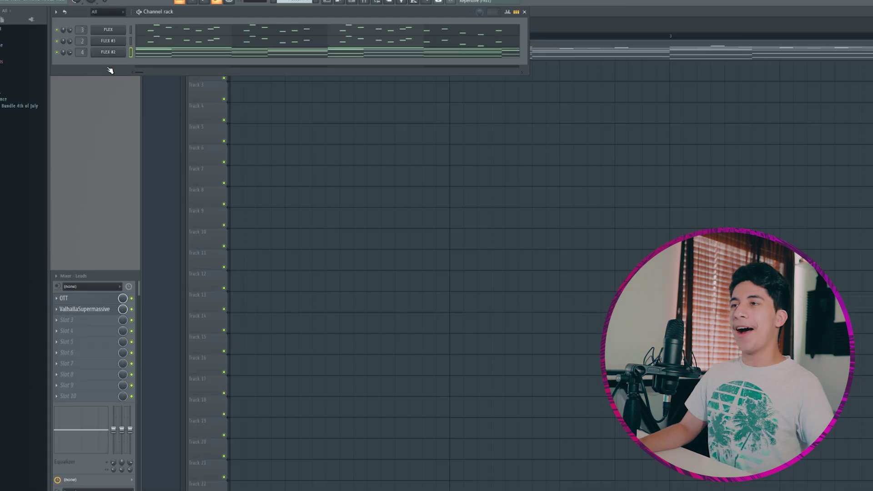
# Add a Harmless synth channel and paste the FLEX #2 chord notes into it
pyautogui.click(94, 69)
pyautogui.click(123, 266)
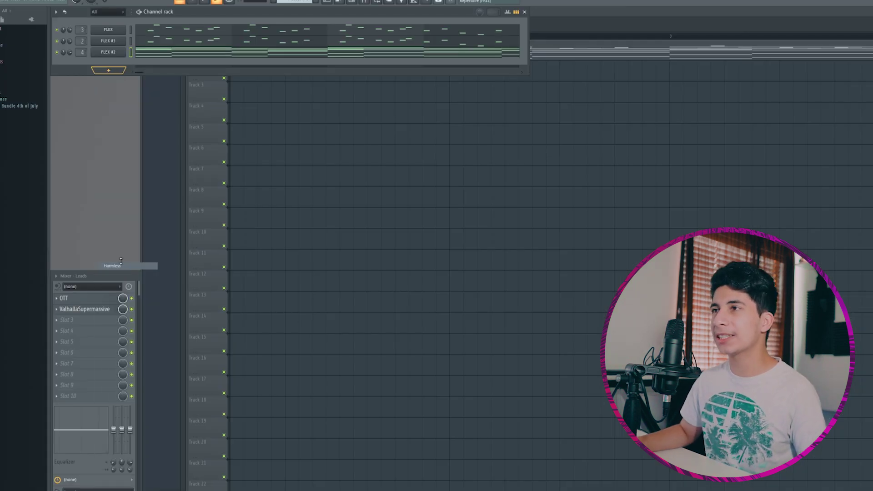
pyautogui.rightClick(122, 64)
pyautogui.click(132, 64)
pyautogui.hotkey('ctrl', 'v')
pyautogui.scroll(-3, 341, 218)
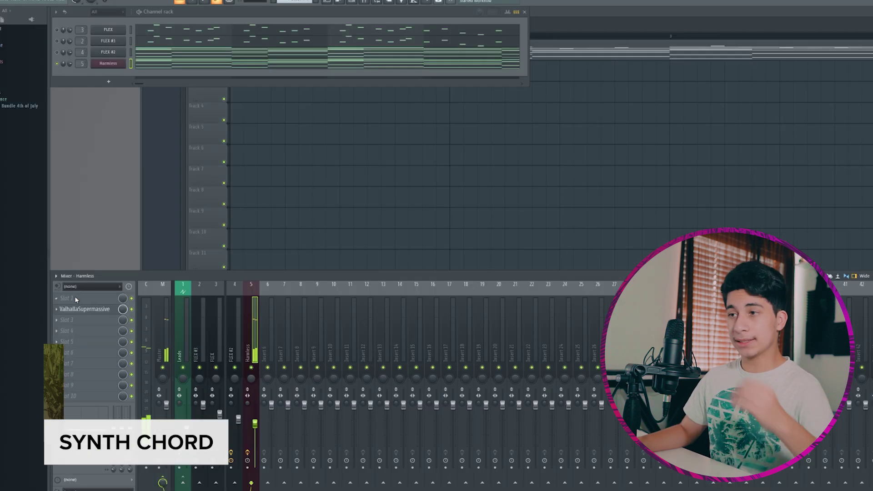
# Add Fruity Parametric EQ 2 to the Harmless track, change band 7 to a high-pass filter and shift its frequency slightly higher
pyautogui.click(76, 298)
pyautogui.click(178, 205)
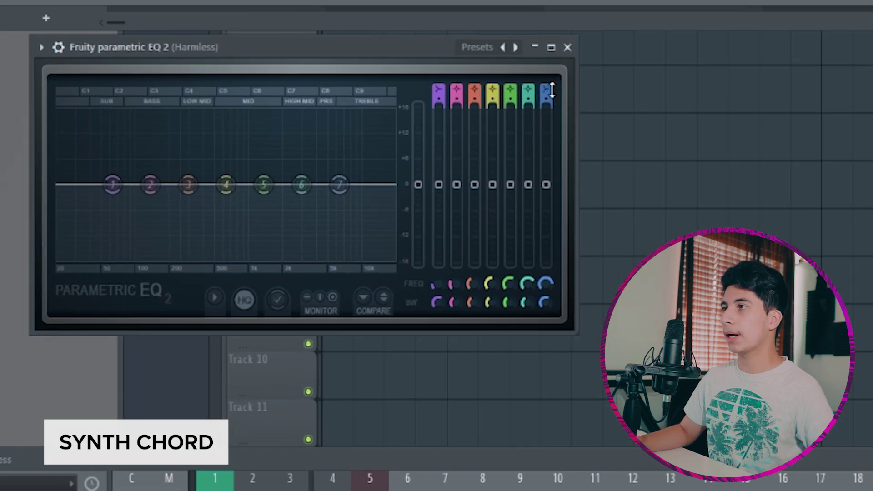
pyautogui.scroll(-5, 552, 90)
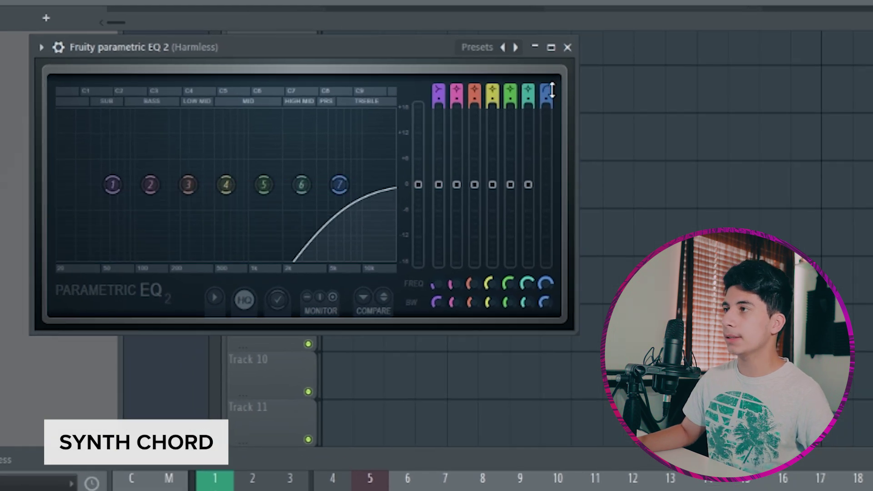
pyautogui.moveTo(345, 192); pyautogui.dragTo(359, 192)
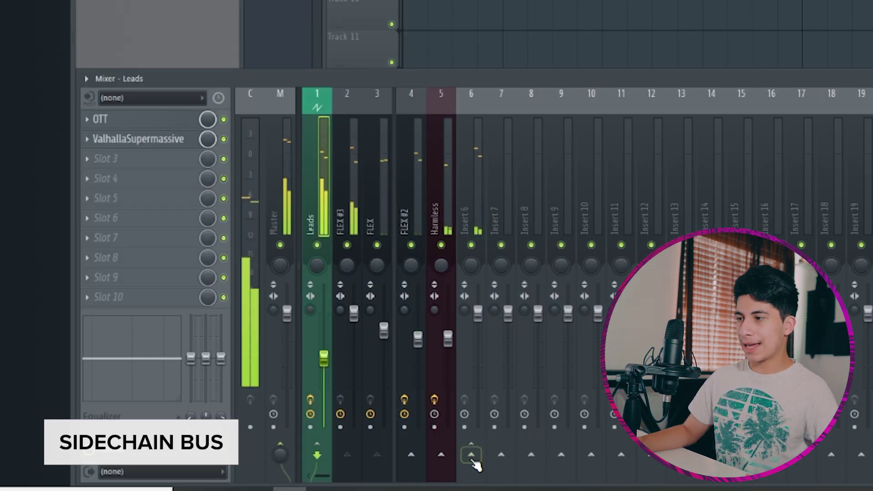
# Route the Leads track to insert 6, name that insert Sidechain and give it a flame icon
pyautogui.rightClick(472, 456)
pyautogui.click(496, 450)
pyautogui.rightClick(472, 125)
pyautogui.click(499, 106)
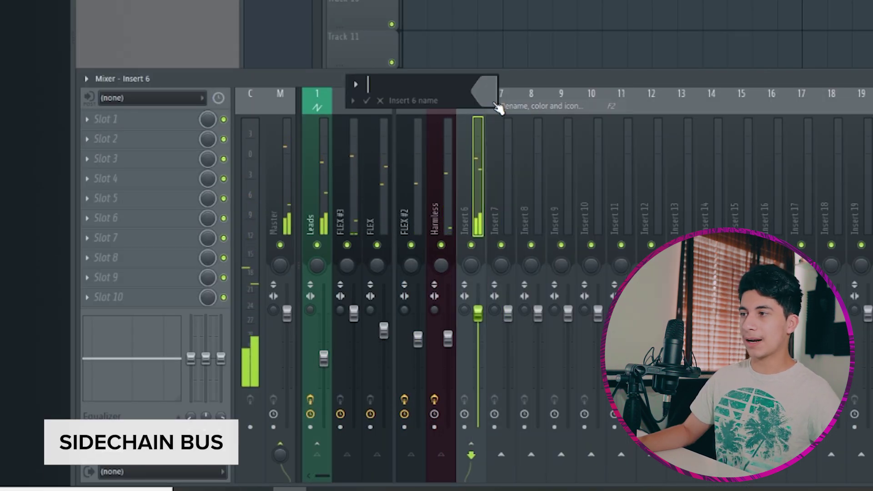
pyautogui.press('Return')
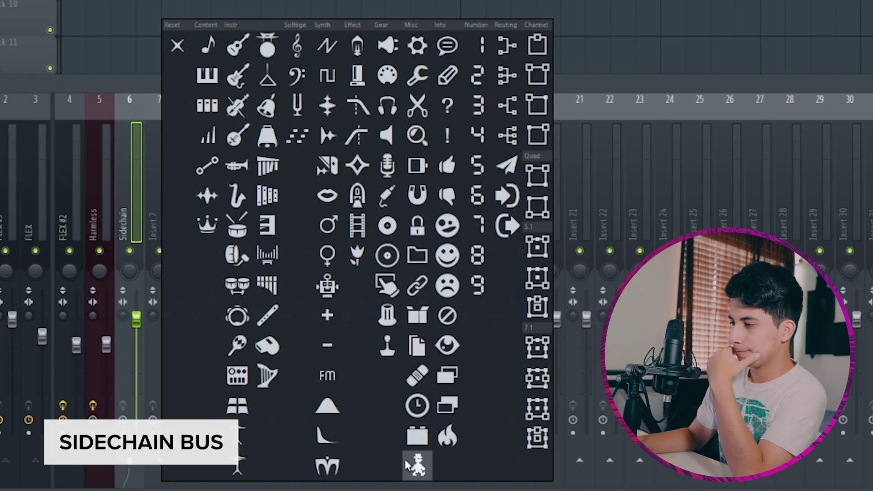
pyautogui.click(448, 438)
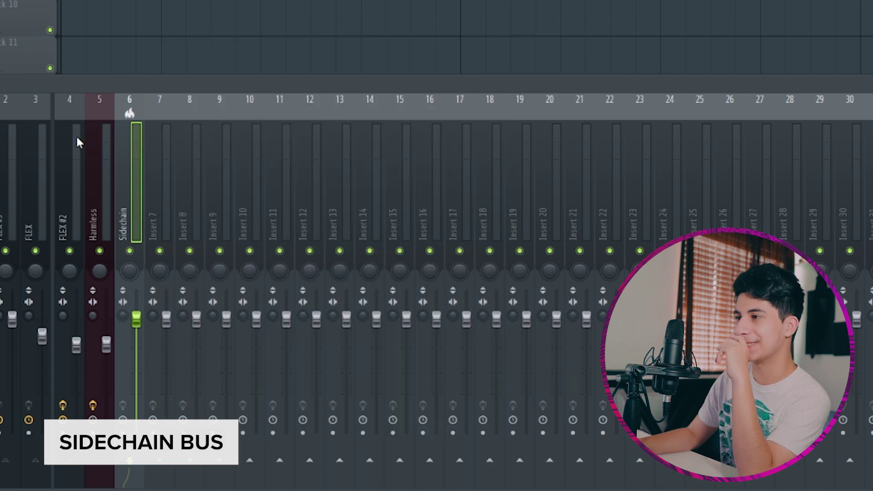
pyautogui.rightClick(125, 124)
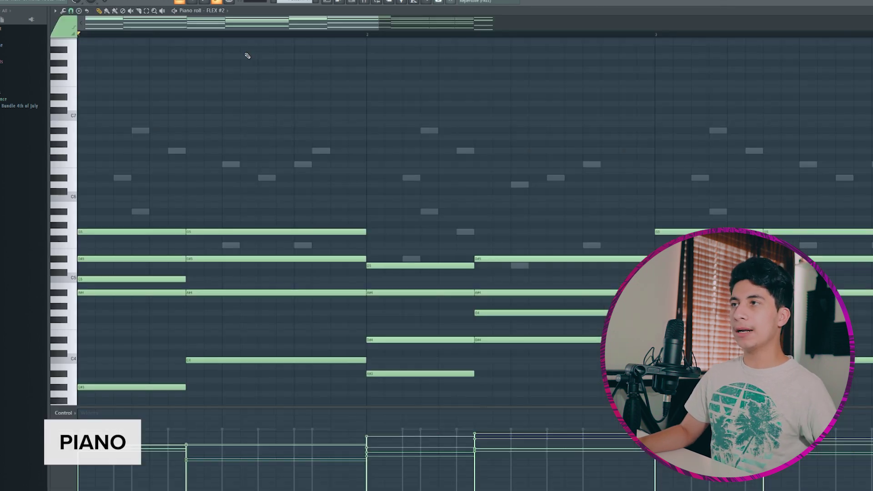
# Add Fruity Parametric EQ 2 to the FLEX #2 piano track, cutting the lows with band 1 and boosting bands 3 and 6
pyautogui.hotkey('alt', 'u')
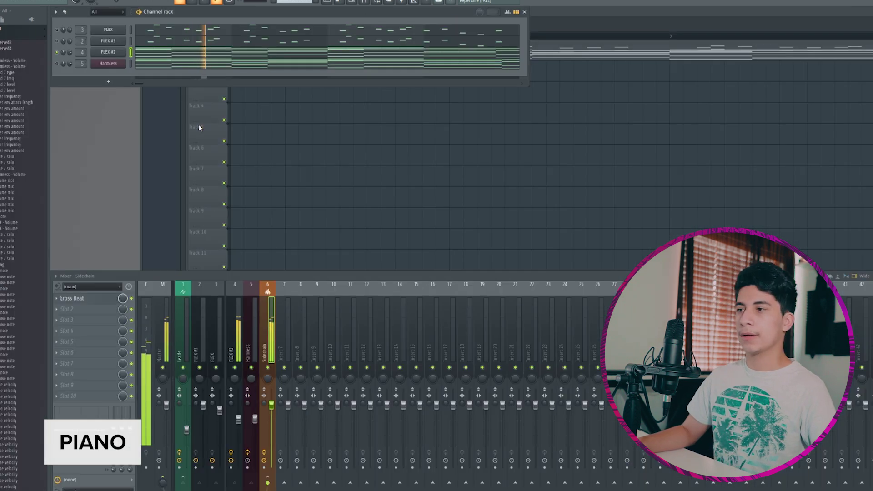
pyautogui.click(100, 308)
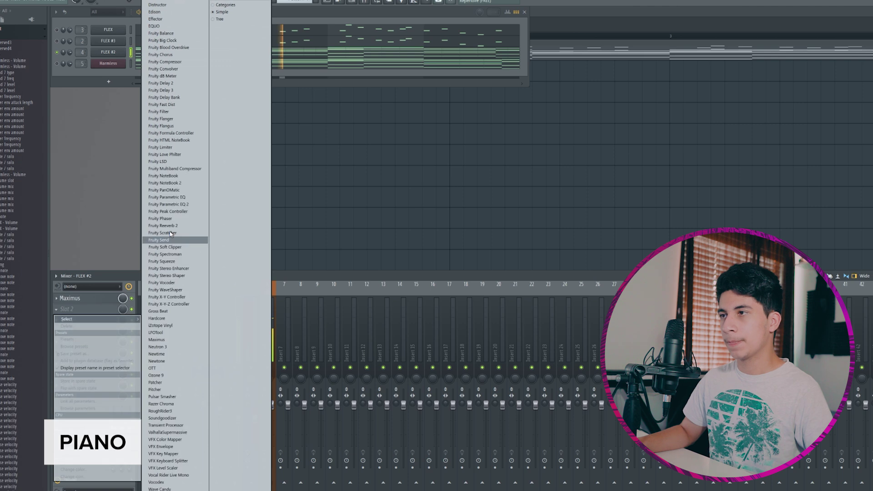
pyautogui.click(178, 240)
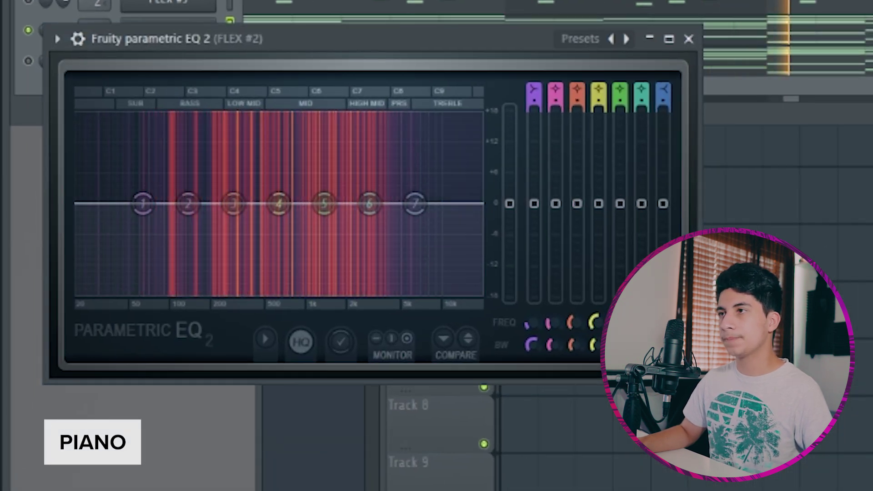
pyautogui.moveTo(143, 205); pyautogui.dragTo(185, 289)
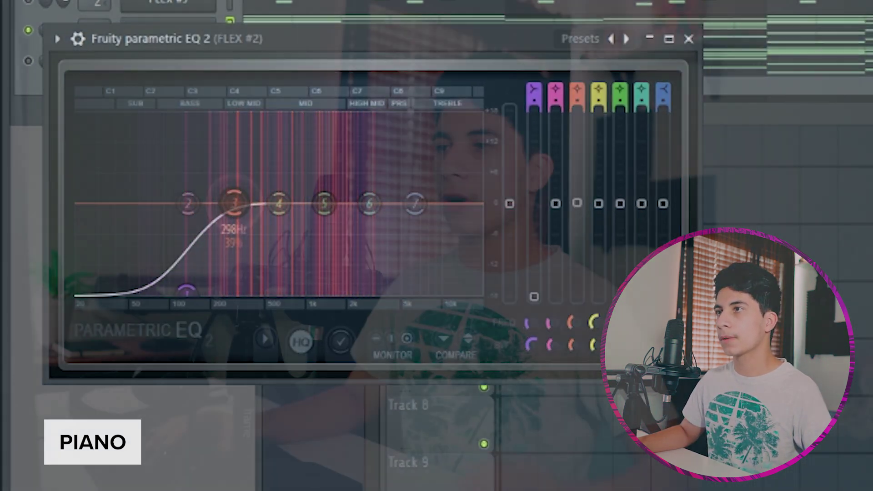
pyautogui.moveTo(235, 204); pyautogui.dragTo(241, 180)
pyautogui.moveTo(369, 203); pyautogui.dragTo(437, 128)
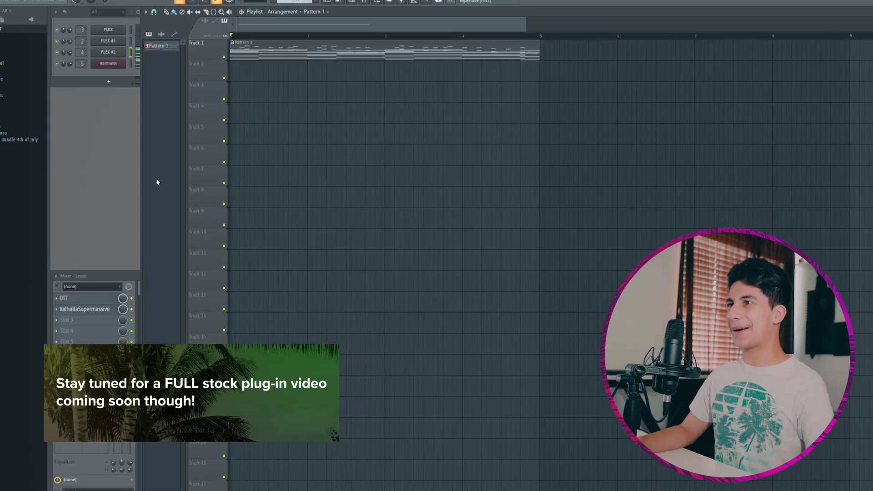
# Switch to the sample library and audition the Tropical House drum hits one after another
pyautogui.scroll(2, 160, 180)
pyautogui.scroll(-1, 160, 180)
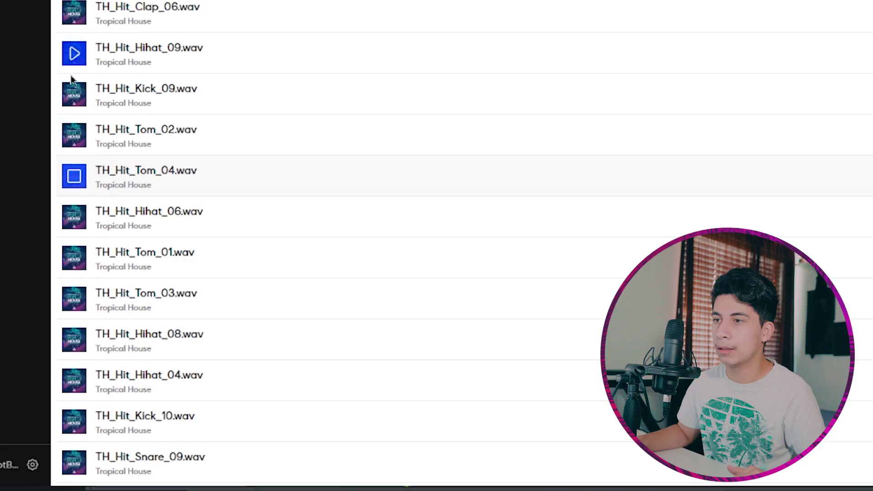
pyautogui.press('Down')
pyautogui.press('Down')
pyautogui.press('Down')
pyautogui.press('Down')
pyautogui.press('Down')
pyautogui.press('Down')
pyautogui.press('Down')
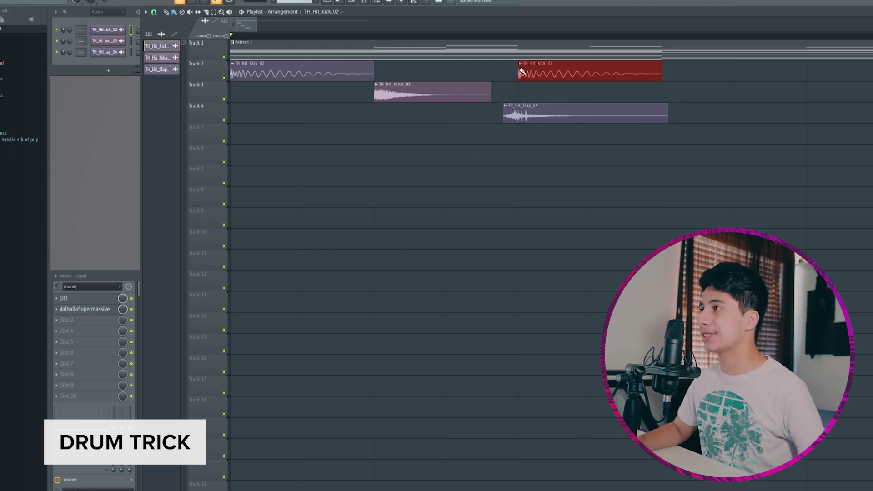
# Mute playlist Track 1 and add TH_Hit_Kick_02 clips on beats three and four of the first bar on Track 2
pyautogui.scroll(-2, 522, 71)
pyautogui.click(224, 56)
pyautogui.scroll(-3, 359, 68)
pyautogui.click(349, 70)
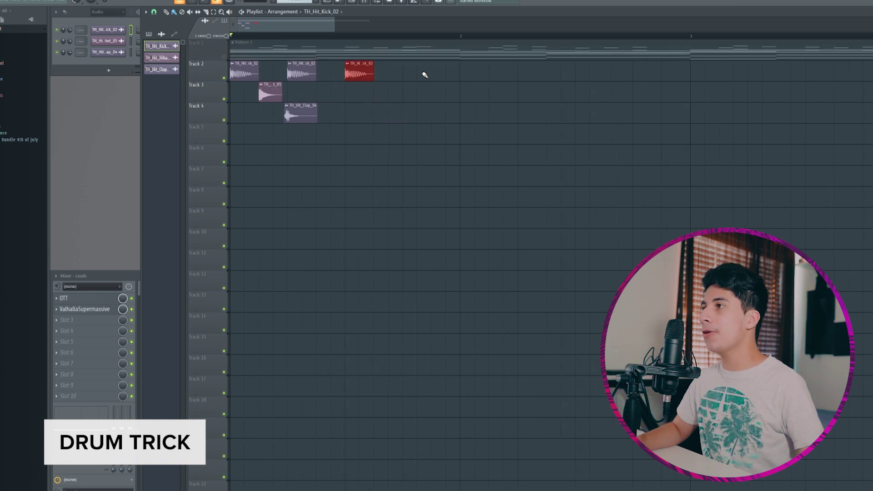
pyautogui.click(423, 73)
pyautogui.scroll(-2, 400, 71)
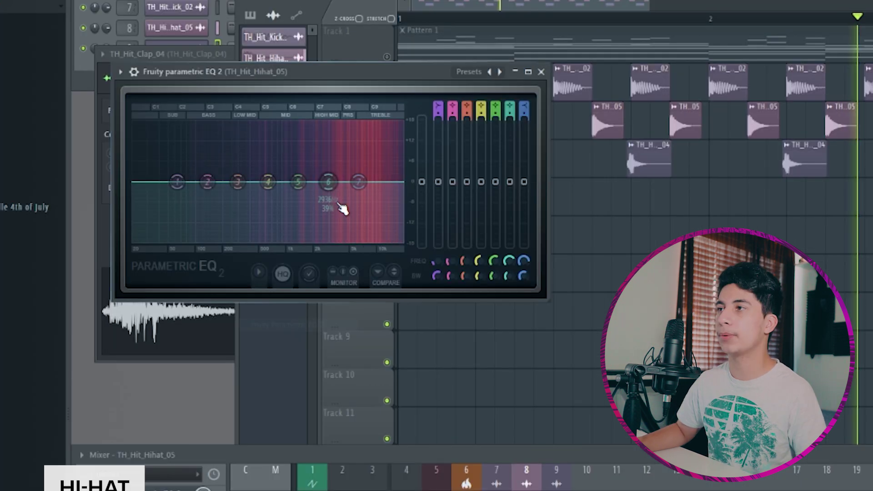
# Boost the treble with band 6 of the TH_Hit_Hihat_05 equalizer and lower that mixer track's volume
pyautogui.moveTo(328, 182); pyautogui.dragTo(384, 156)
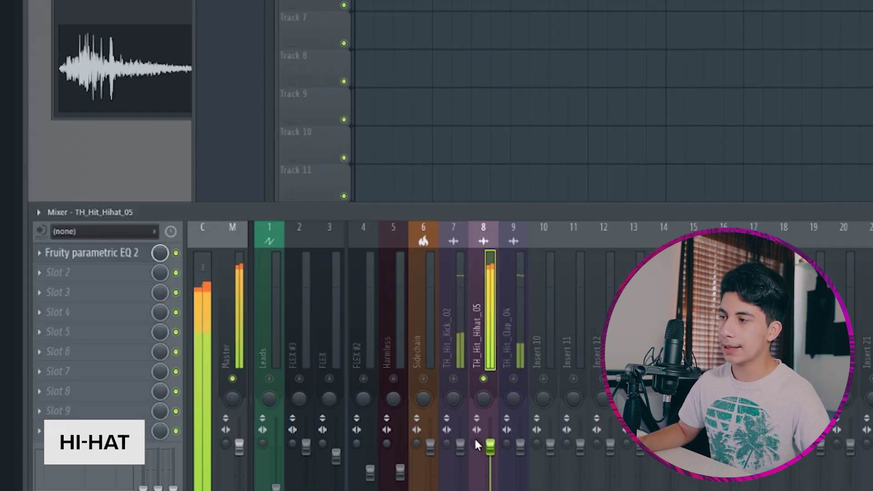
pyautogui.moveTo(490, 446); pyautogui.dragTo(490, 482)
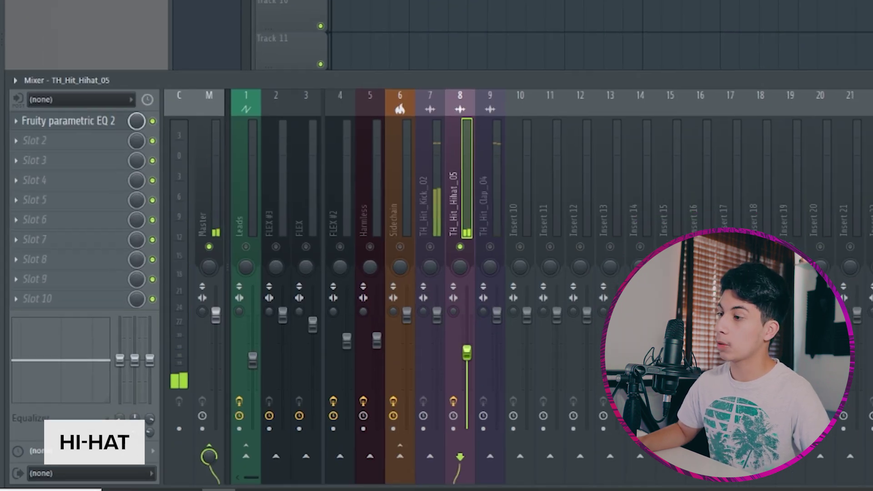
# Add Maximus to the second effect slot of the TH_Hit_Hihat_05 track and raise the low-level part of its master curve
pyautogui.click(46, 140)
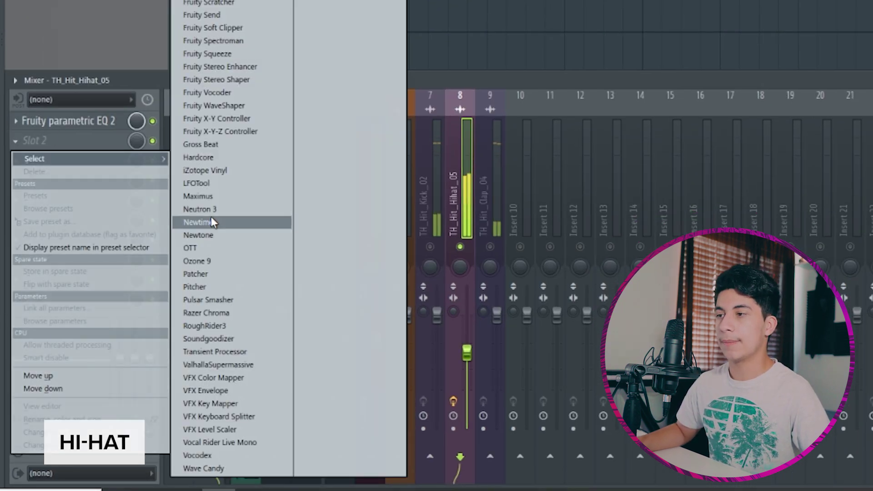
pyautogui.click(217, 196)
pyautogui.moveTo(130, 186); pyautogui.dragTo(129, 163)
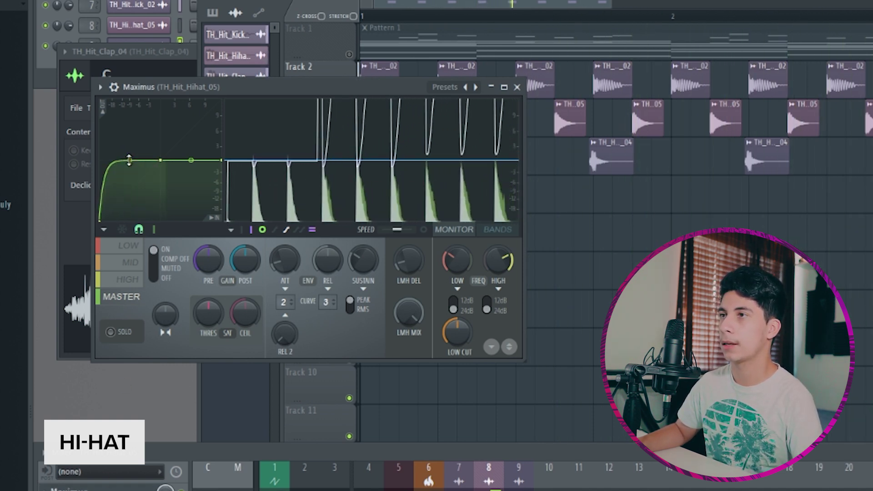
pyautogui.click(131, 263)
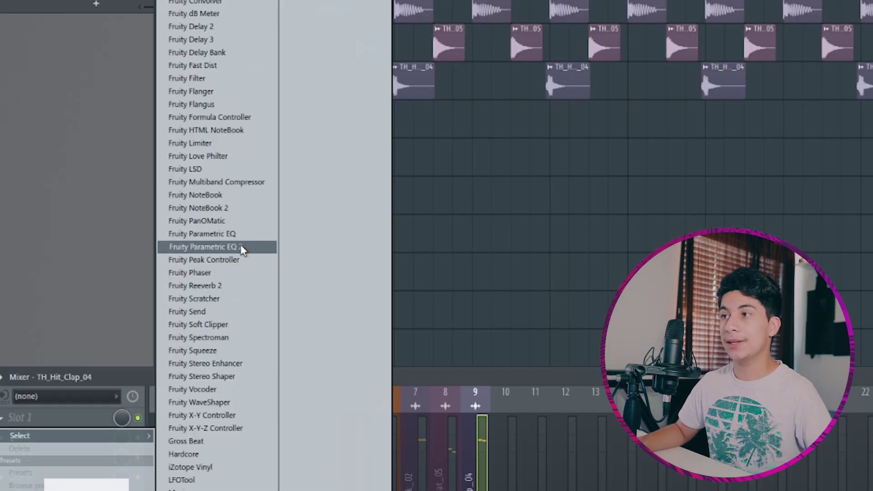
# Add Fruity Parametric EQ 2 to the TH_Hit_Clap_04 track, choose its previous preset and raise the low-cut frequency
pyautogui.click(246, 248)
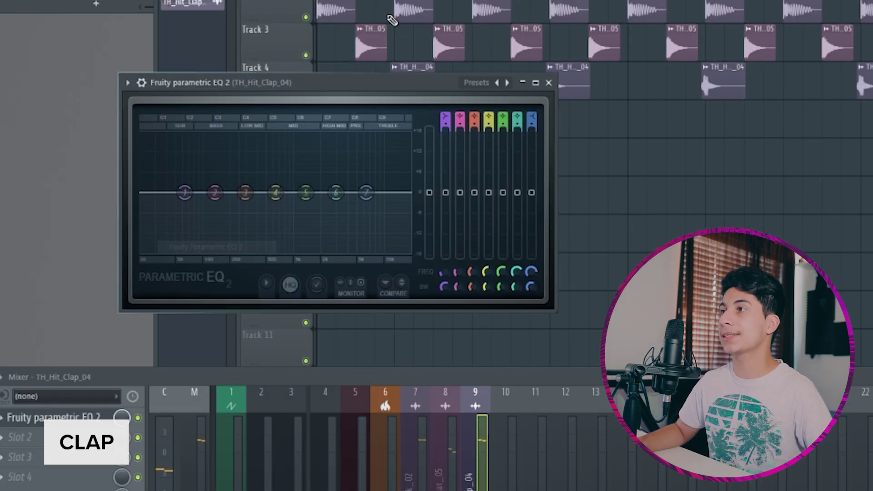
pyautogui.click(498, 83)
pyautogui.moveTo(142, 193); pyautogui.dragTo(220, 195)
pyautogui.scroll(-3, 223, 197)
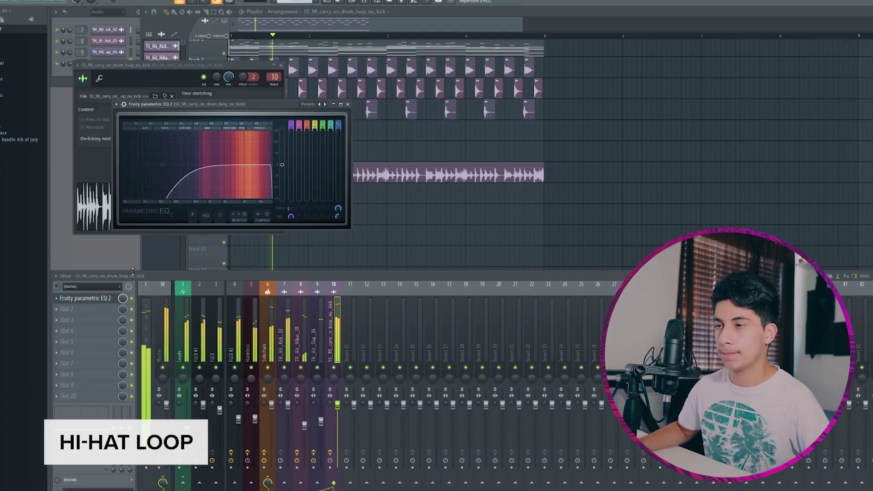
# Add Fruity Blood Overdrive to the second slot of the SS_98_carry_on_drum_loop_no_kick track and slightly raise its pre-amp
pyautogui.click(102, 299)
pyautogui.press('space')
pyautogui.click(103, 309)
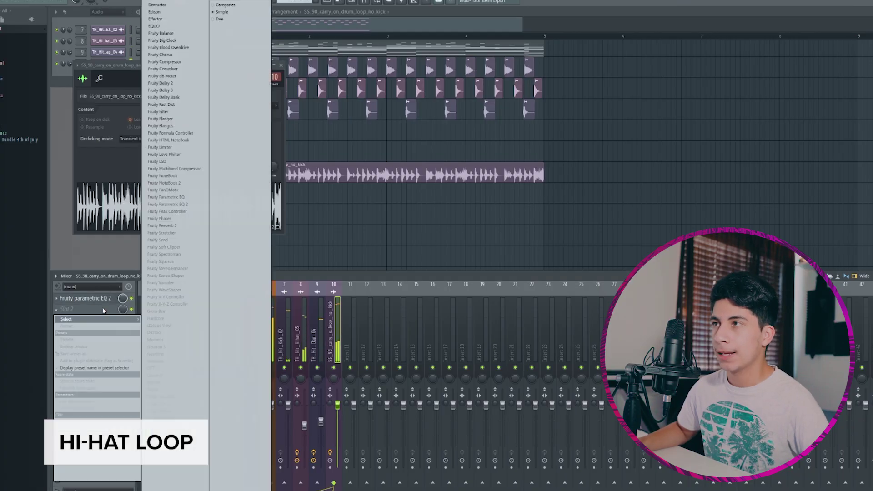
pyautogui.click(200, 51)
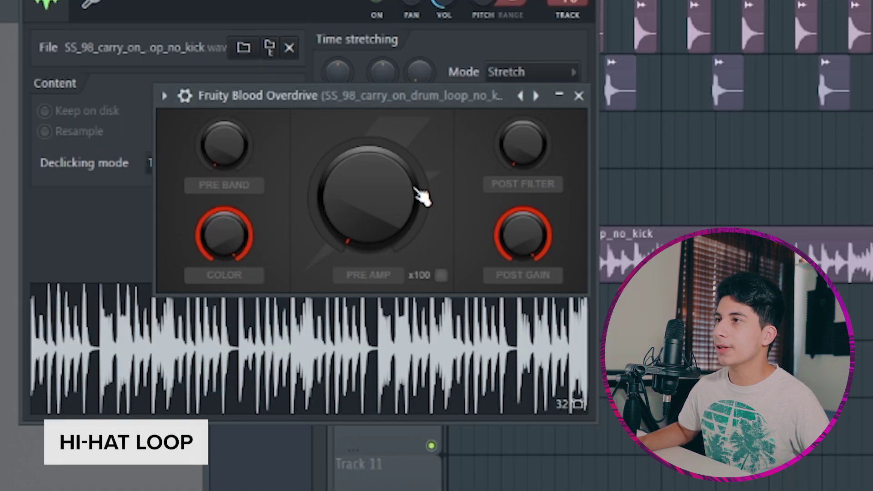
pyautogui.moveTo(369, 196); pyautogui.dragTo(368, 182)
pyautogui.click(87, 309)
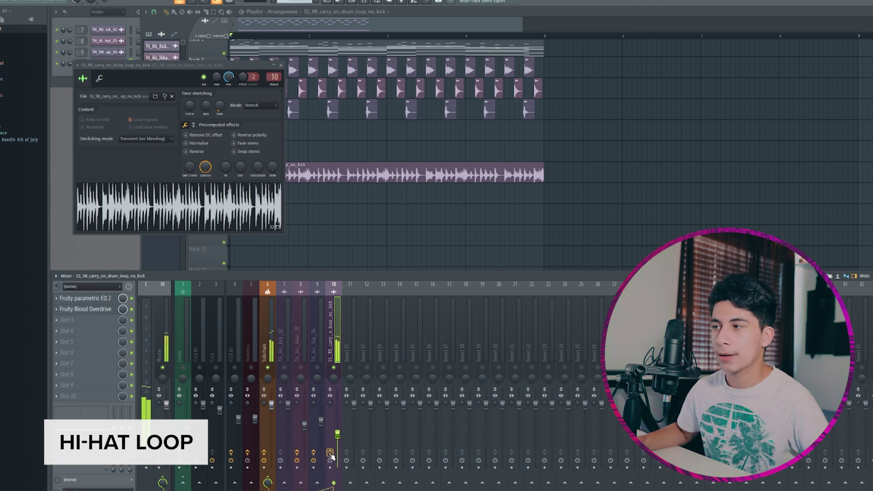
# Shorten the drum loop clip on playlist Track 7 to its first half bar
pyautogui.click(281, 65)
pyautogui.press('F9')
pyautogui.scroll(3, 632, 180)
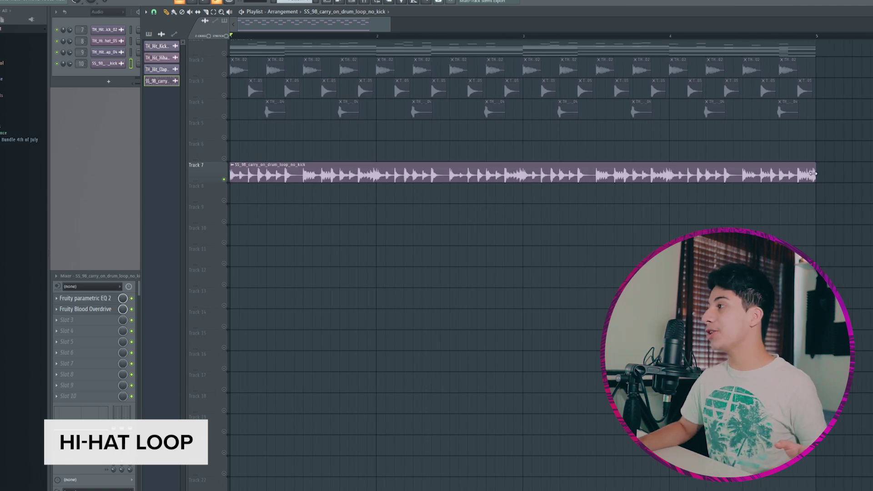
pyautogui.moveTo(813, 173); pyautogui.dragTo(311, 161)
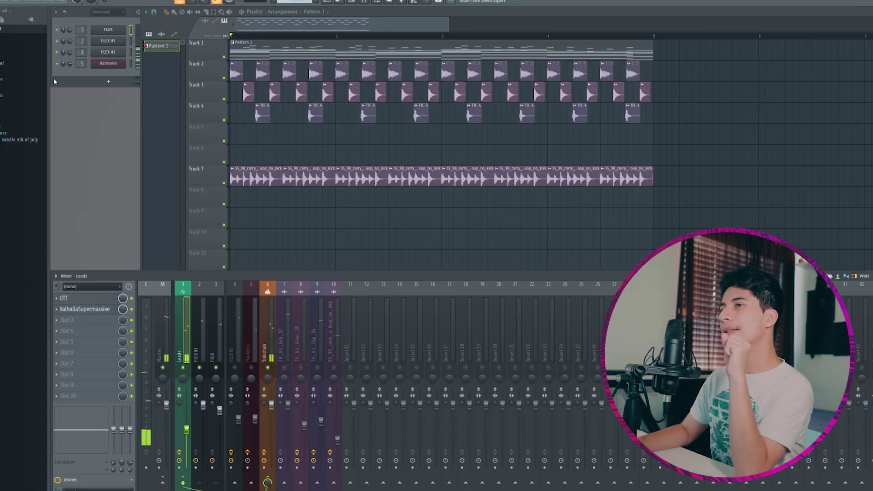
# Delete the FLEX #3 channel and insert a 3x Osc channel for the bassline
pyautogui.click(55, 82)
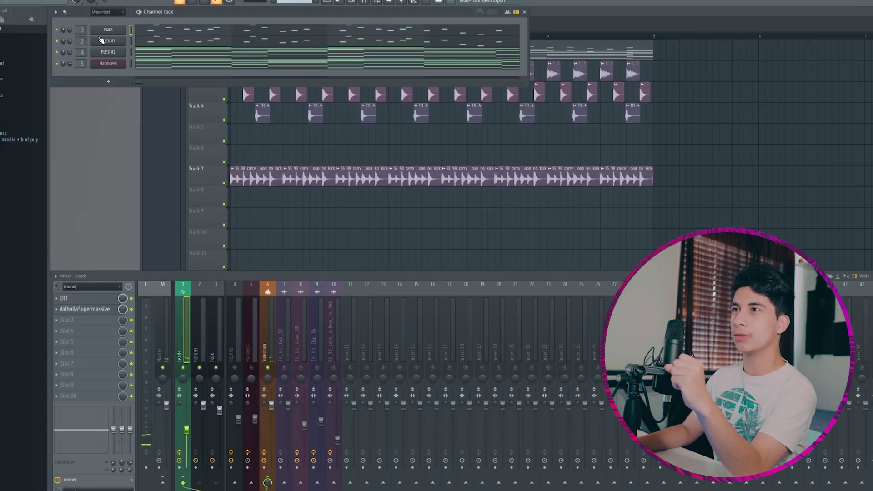
pyautogui.rightClick(101, 40)
pyautogui.click(133, 113)
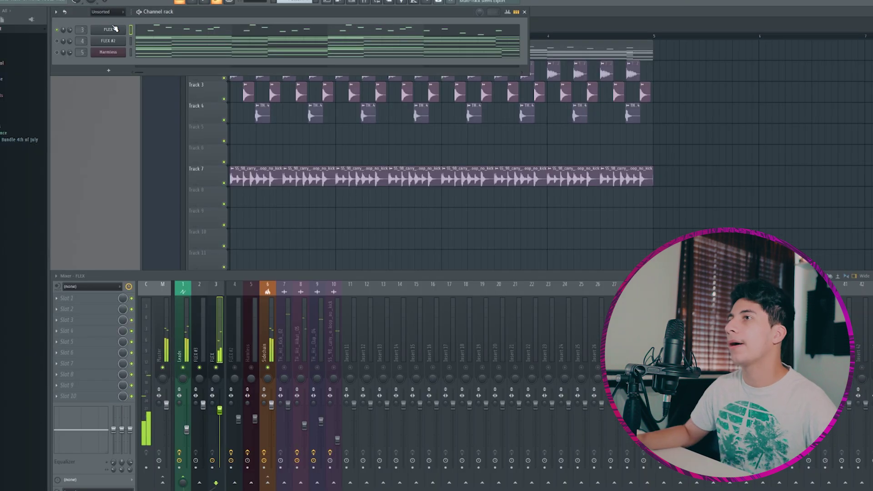
pyautogui.rightClick(117, 41)
pyautogui.moveTo(150, 83)
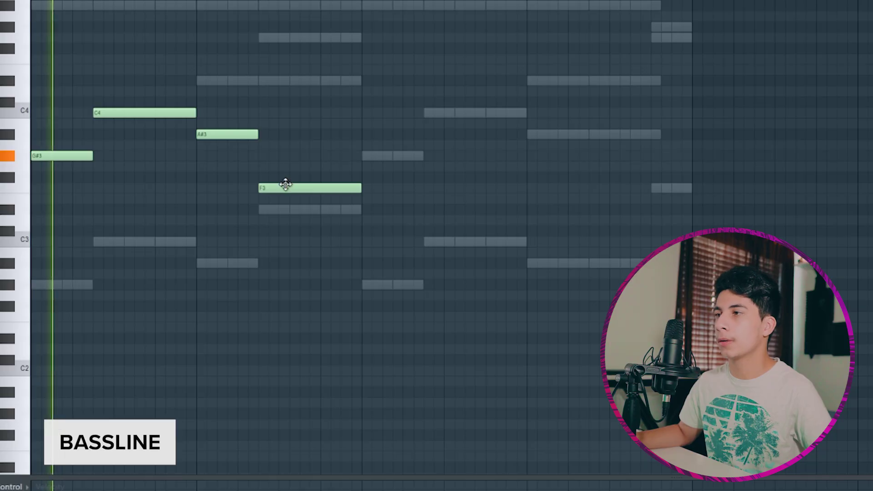
# Raise the bassline's F3 note to D#4 and copy the four-note phrase to start at bar 3
pyautogui.moveTo(285, 185); pyautogui.dragTo(288, 76)
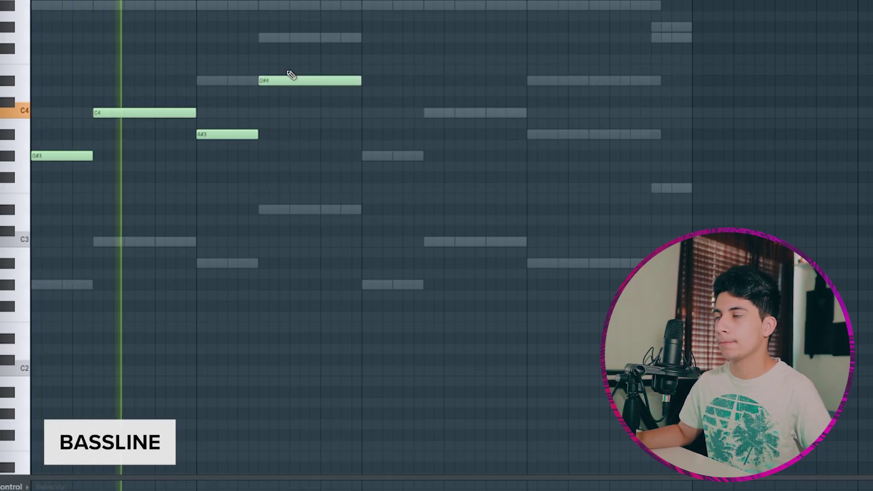
pyautogui.moveTo(49, 155); pyautogui.dragTo(382, 139)
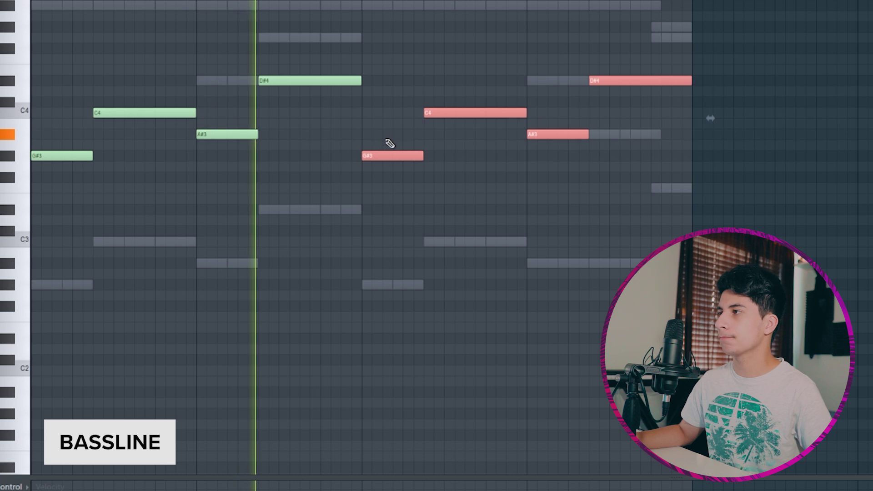
pyautogui.keyDown('ctrl'); pyautogui.click(582, 127); pyautogui.keyUp('ctrl')
# Lengthen the second phrase's A#3 note, and lower its last note to F3 and the first phrase's last note by an octave
pyautogui.moveTo(587, 133); pyautogui.dragTo(647, 133)
pyautogui.moveTo(666, 81); pyautogui.dragTo(662, 189)
pyautogui.moveTo(326, 82); pyautogui.dragTo(327, 217)
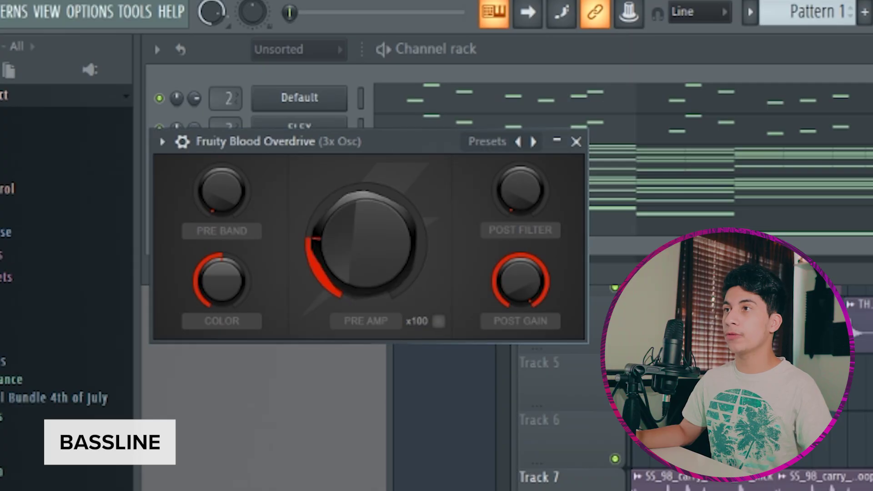
# Raise the pre-amp of the 3x Osc's Fruity Blood Overdrive, then lower that mixer track's volume and unsolo it
pyautogui.moveTo(366, 243); pyautogui.dragTo(366, 182)
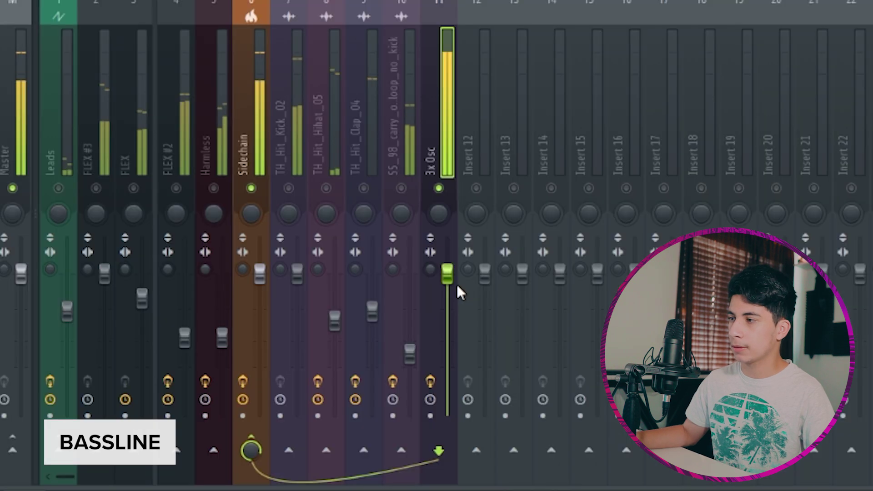
pyautogui.moveTo(457, 285); pyautogui.dragTo(457, 330)
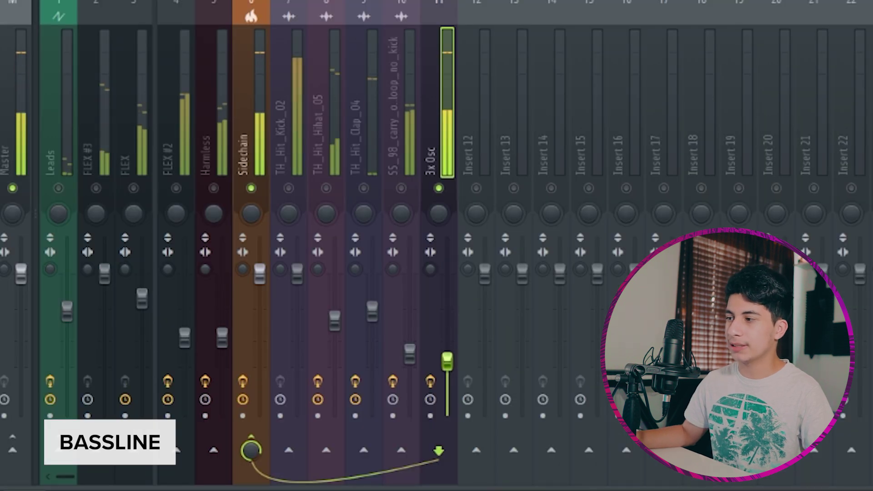
pyautogui.rightClick(439, 188)
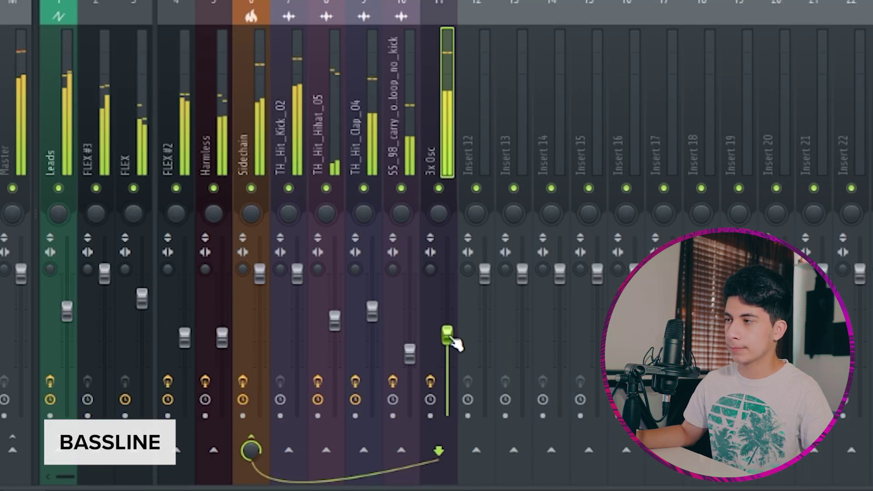